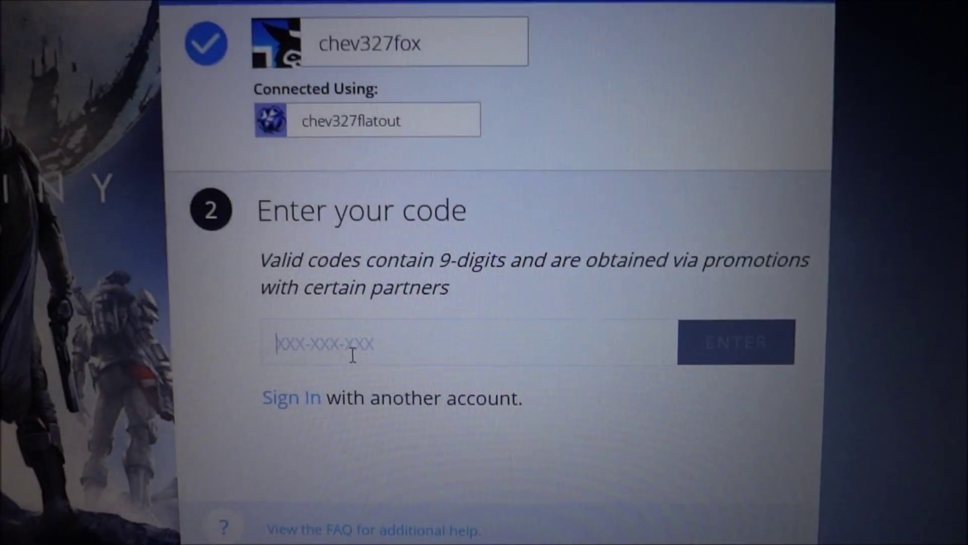
Right-click the code field on the redemption page to bring up its edit options
{"action": "right_click", "coordinate": [364, 392]}
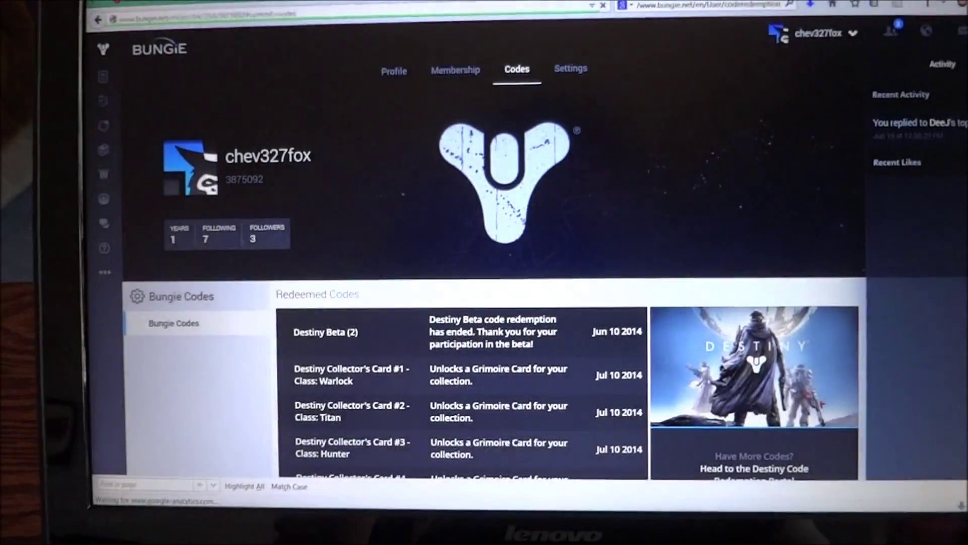
{"action": "scroll", "coordinate": [619, 316], "scroll_direction": "down", "scroll_amount": 4}
{"action": "scroll", "coordinate": [619, 316], "scroll_direction": "down", "scroll_amount": 3}
{"action": "scroll", "coordinate": [619, 317], "scroll_direction": "down", "scroll_amount": 3}
{"action": "scroll", "coordinate": [619, 316], "scroll_direction": "down", "scroll_amount": 3}
{"action": "scroll", "coordinate": [620, 317], "scroll_direction": "down", "scroll_amount": 3}
{"action": "scroll", "coordinate": [618, 316], "scroll_direction": "down", "scroll_amount": 3}
{"action": "scroll", "coordinate": [619, 316], "scroll_direction": "down", "scroll_amount": 2}
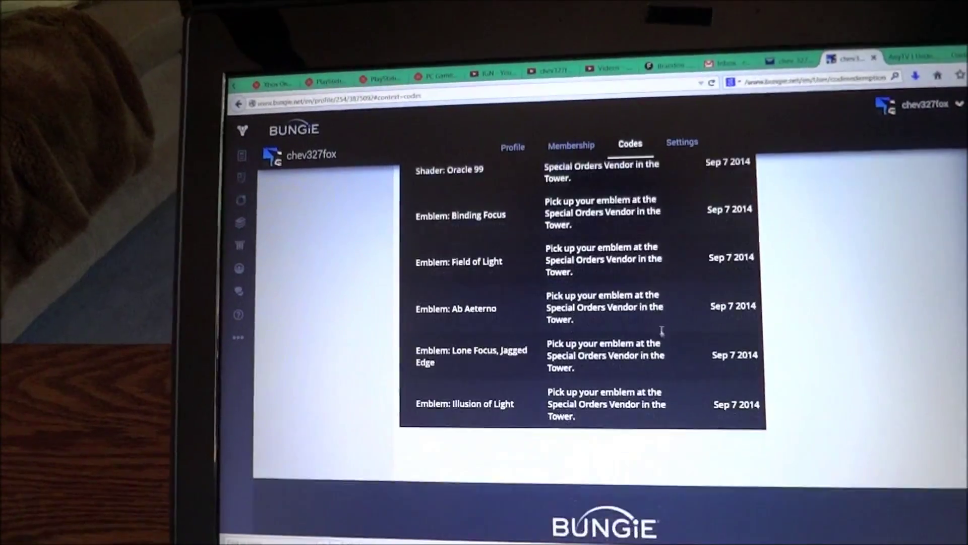
{"action": "scroll", "coordinate": [662, 331], "scroll_direction": "up", "scroll_amount": 3}
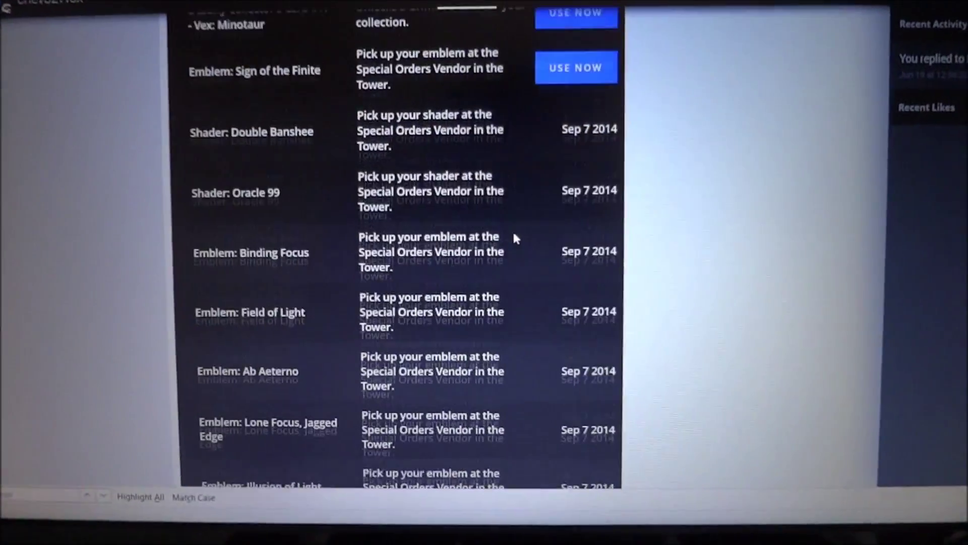
{"action": "scroll", "coordinate": [512, 230], "scroll_direction": "up", "scroll_amount": 3}
{"action": "scroll", "coordinate": [512, 229], "scroll_direction": "up", "scroll_amount": 4}
{"action": "scroll", "coordinate": [530, 235], "scroll_direction": "down", "scroll_amount": 2}
{"action": "scroll", "coordinate": [582, 240], "scroll_direction": "down", "scroll_amount": 1}
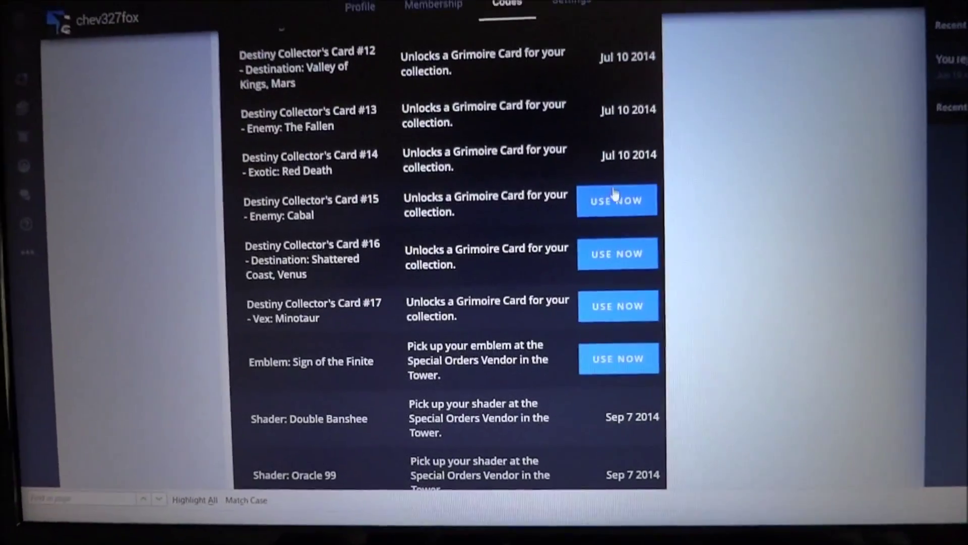
{"action": "left_click", "coordinate": [617, 201]}
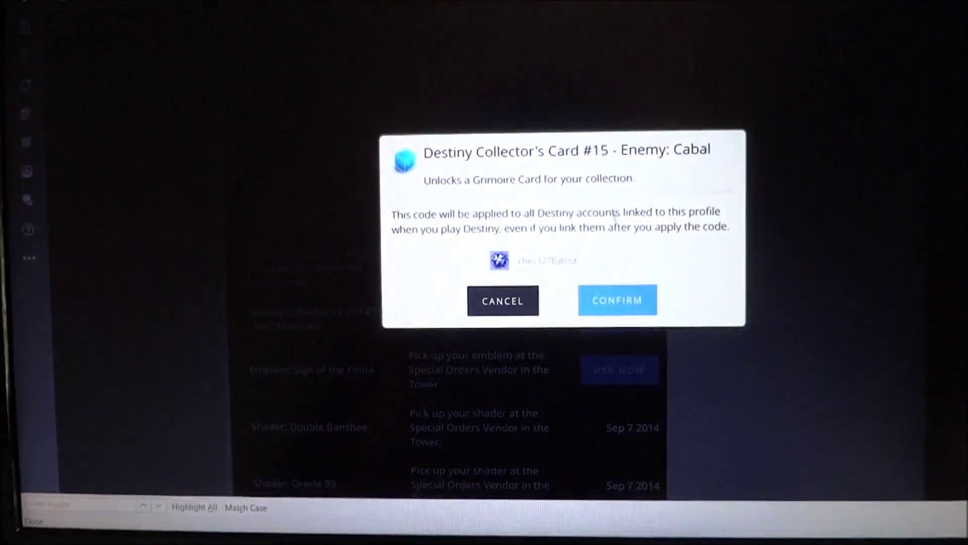
Confirm applying Collector's Card #15 - Enemy: Cabal to the linked Destiny account
{"action": "left_click", "coordinate": [617, 306]}
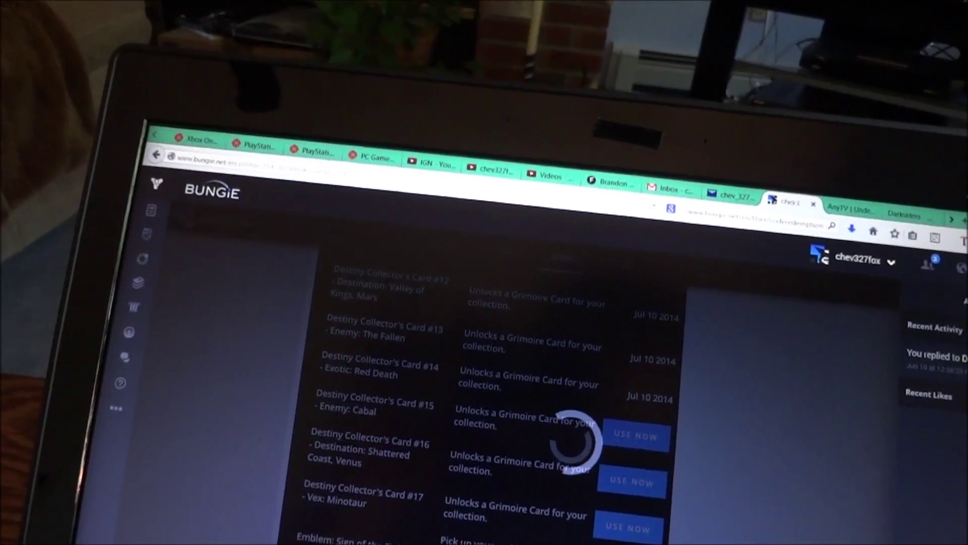
{"action": "scroll", "coordinate": [484, 379], "scroll_direction": "down", "scroll_amount": 5}
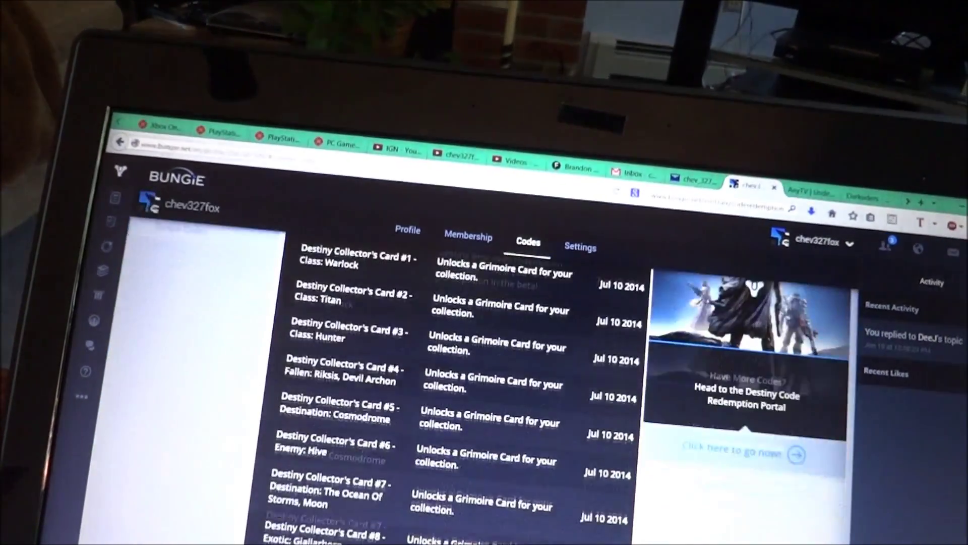
{"action": "scroll", "coordinate": [484, 379], "scroll_direction": "down", "scroll_amount": 5}
{"action": "scroll", "coordinate": [485, 378], "scroll_direction": "down", "scroll_amount": 3}
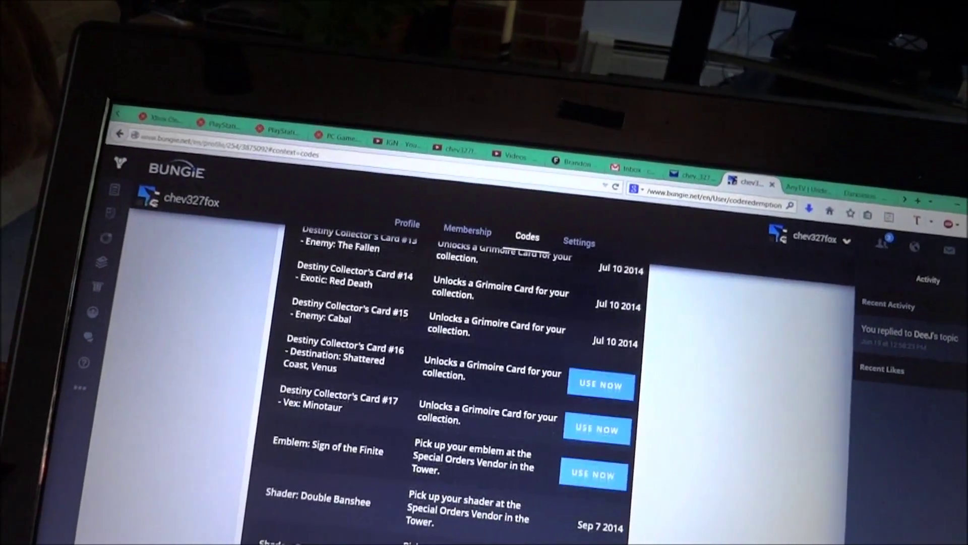
{"action": "scroll", "coordinate": [605, 455], "scroll_direction": "down", "scroll_amount": 2}
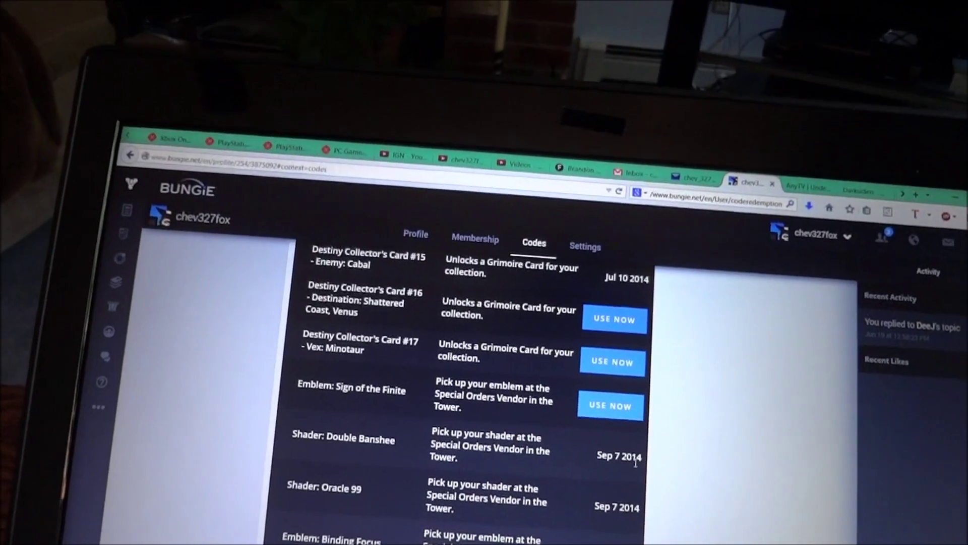
{"action": "scroll", "coordinate": [637, 463], "scroll_direction": "down", "scroll_amount": 2}
{"action": "scroll", "coordinate": [567, 382], "scroll_direction": "down", "scroll_amount": 2}
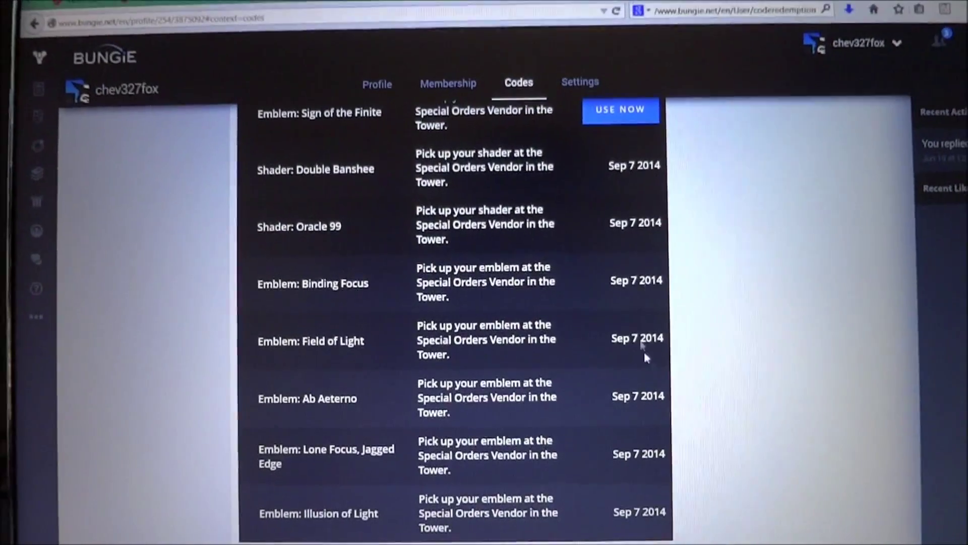
{"action": "scroll", "coordinate": [644, 350], "scroll_direction": "up", "scroll_amount": 2}
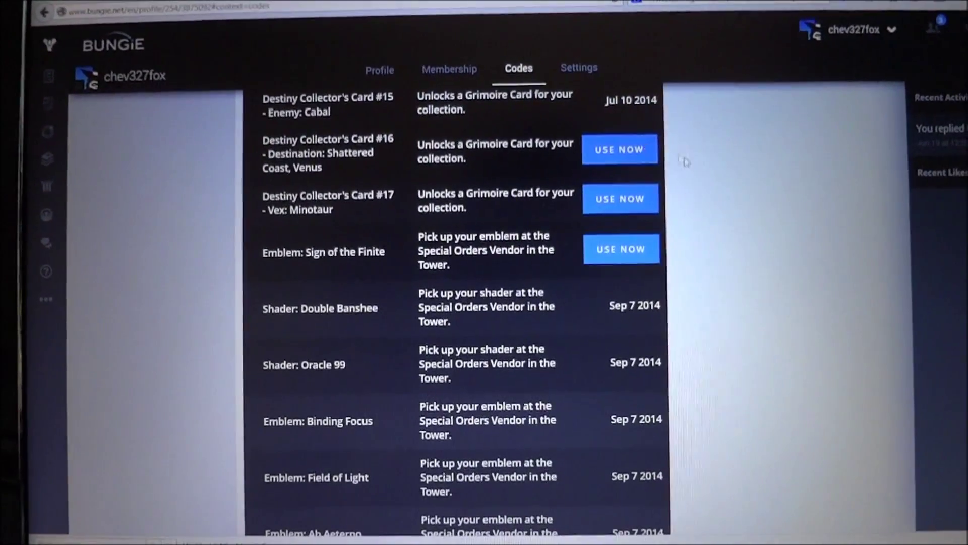
{"action": "scroll", "coordinate": [685, 161], "scroll_direction": "up", "scroll_amount": 5}
{"action": "scroll", "coordinate": [677, 197], "scroll_direction": "up", "scroll_amount": 5}
{"action": "scroll", "coordinate": [673, 220], "scroll_direction": "up", "scroll_amount": 5}
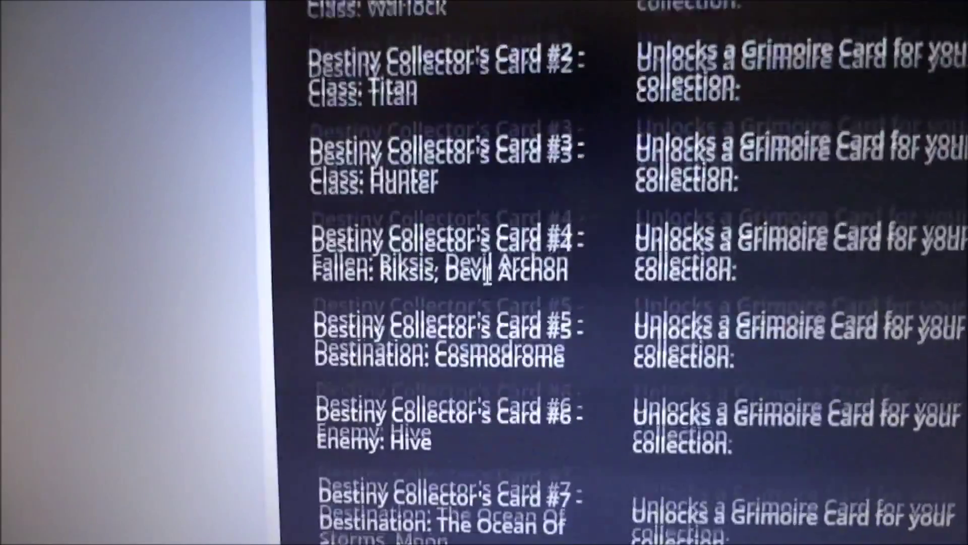
{"action": "scroll", "coordinate": [488, 272], "scroll_direction": "up", "scroll_amount": 2}
{"action": "scroll", "coordinate": [473, 276], "scroll_direction": "up", "scroll_amount": 3}
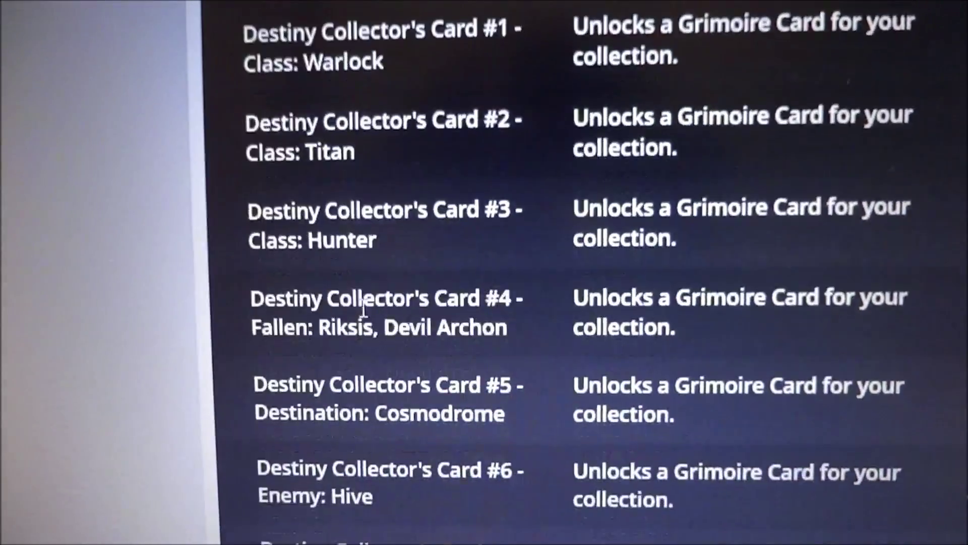
{"action": "scroll", "coordinate": [364, 306], "scroll_direction": "down", "scroll_amount": 3}
{"action": "scroll", "coordinate": [378, 288], "scroll_direction": "down", "scroll_amount": 2}
{"action": "scroll", "coordinate": [393, 264], "scroll_direction": "down", "scroll_amount": 3}
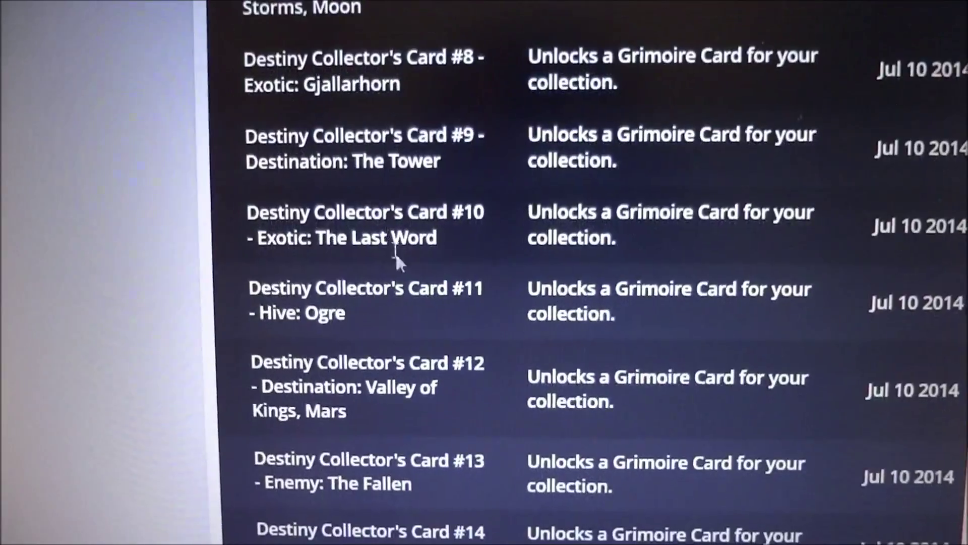
{"action": "scroll", "coordinate": [396, 253], "scroll_direction": "down", "scroll_amount": 4}
{"action": "scroll", "coordinate": [394, 261], "scroll_direction": "down", "scroll_amount": 4}
{"action": "scroll", "coordinate": [390, 295], "scroll_direction": "down", "scroll_amount": 3}
{"action": "scroll", "coordinate": [382, 325], "scroll_direction": "down", "scroll_amount": 2}
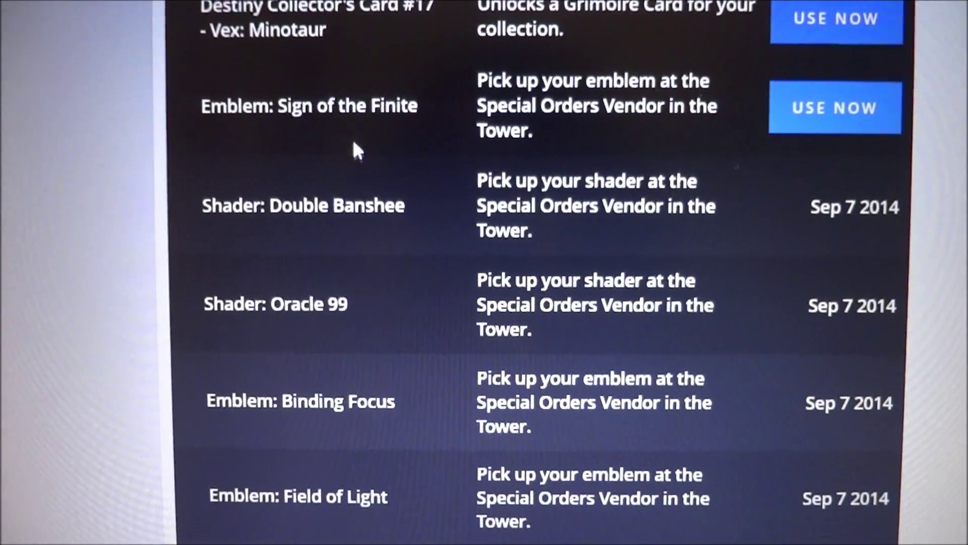
{"action": "scroll", "coordinate": [345, 328], "scroll_direction": "down", "scroll_amount": 3}
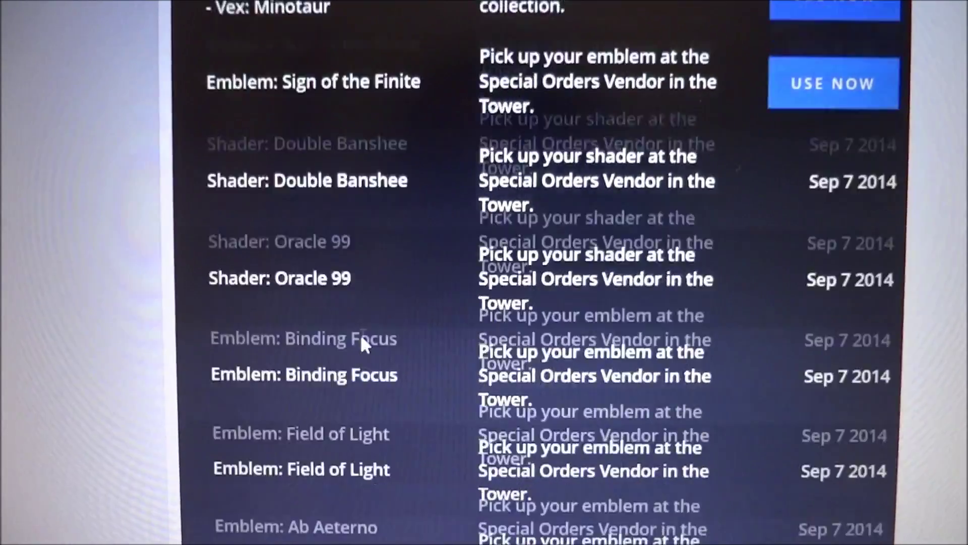
{"action": "scroll", "coordinate": [348, 333], "scroll_direction": "down", "scroll_amount": 2}
{"action": "scroll", "coordinate": [345, 337], "scroll_direction": "down", "scroll_amount": 2}
{"action": "scroll", "coordinate": [345, 337], "scroll_direction": "down", "scroll_amount": 2}
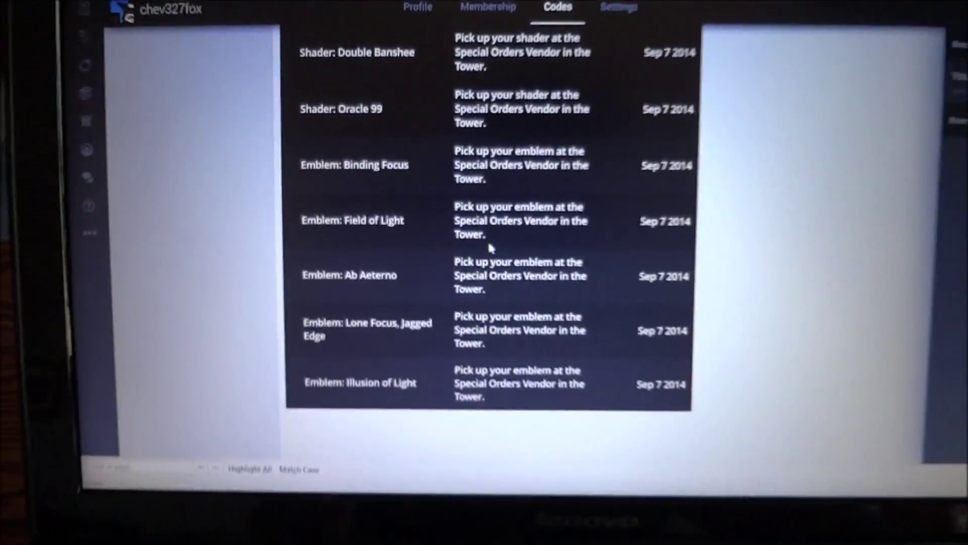
{"action": "scroll", "coordinate": [427, 239], "scroll_direction": "up", "scroll_amount": 1}
{"action": "scroll", "coordinate": [428, 239], "scroll_direction": "up", "scroll_amount": 5}
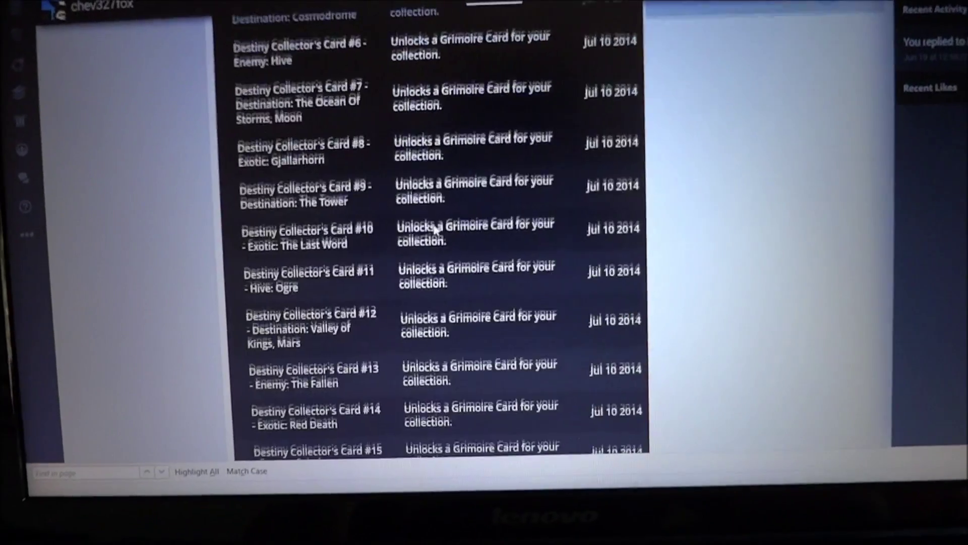
{"action": "scroll", "coordinate": [428, 249], "scroll_direction": "up", "scroll_amount": 5}
{"action": "scroll", "coordinate": [427, 273], "scroll_direction": "up", "scroll_amount": 3}
{"action": "scroll", "coordinate": [427, 287], "scroll_direction": "up", "scroll_amount": 2}
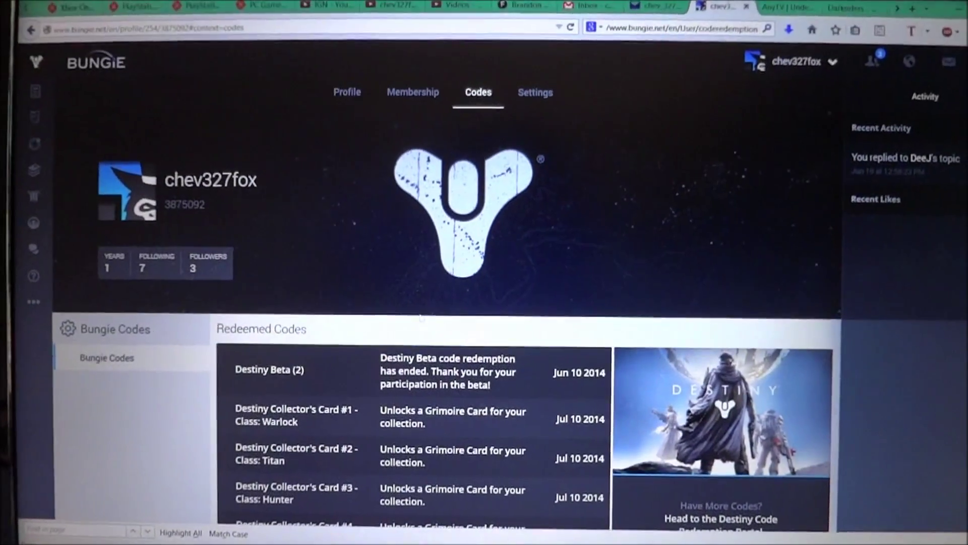